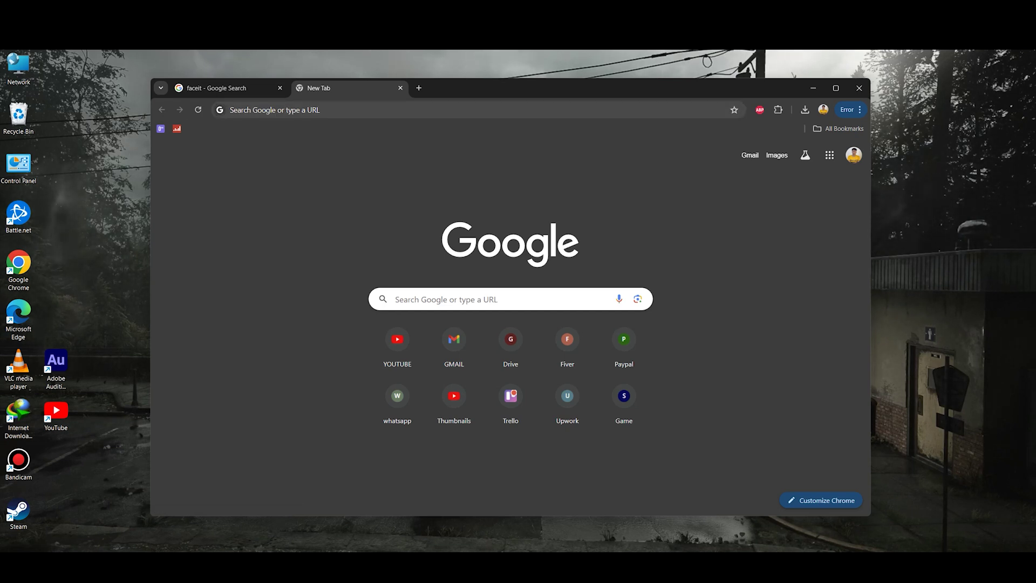
{"action": "type", "text": "pass"}
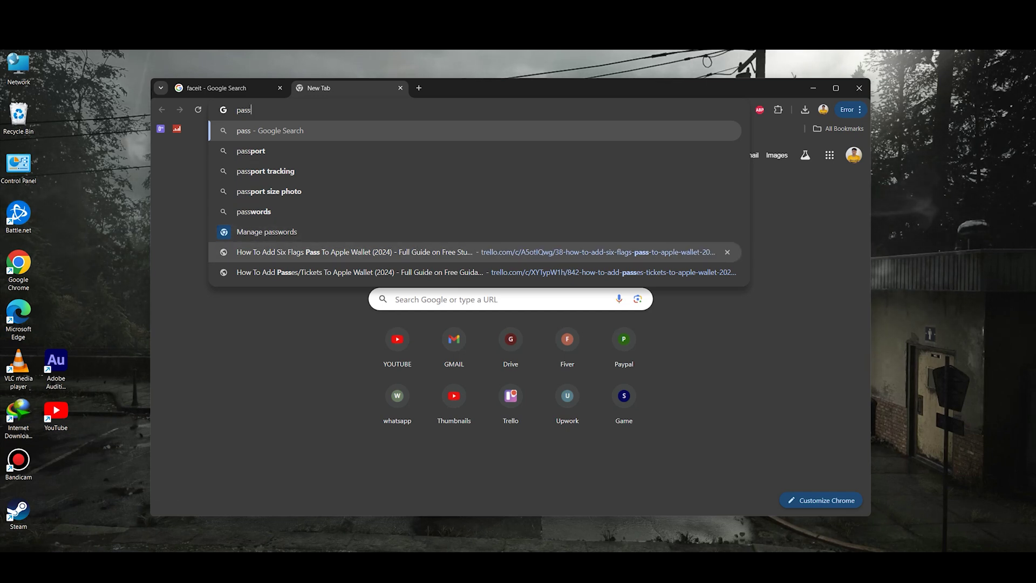
- Choose "Manage passwords" from the address bar suggestions to open Google Password Manager
{"action": "left_click", "coordinate": [688, 232]}
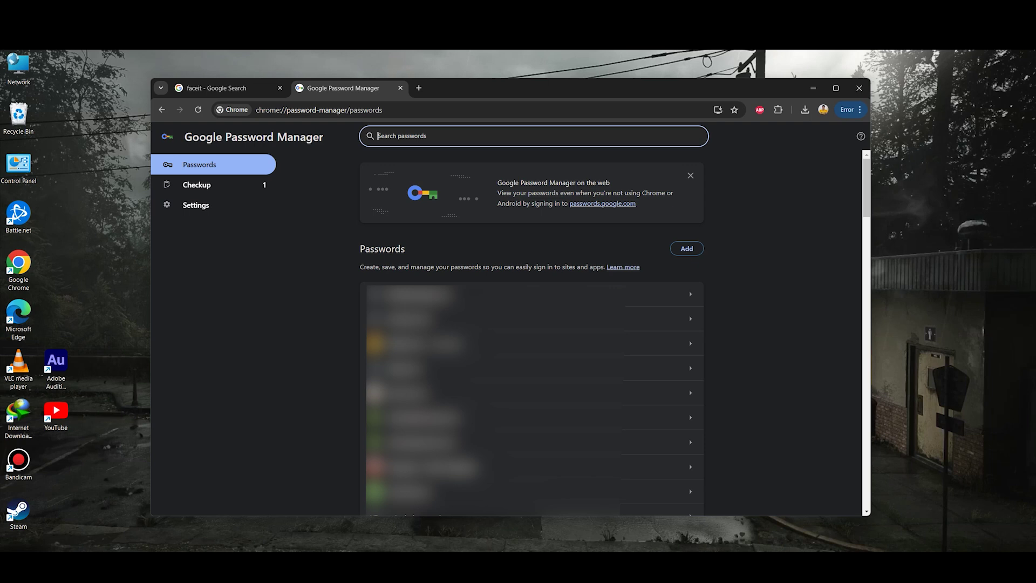
{"action": "scroll", "coordinate": [531, 325], "scroll_direction": "down", "scroll_amount": 2}
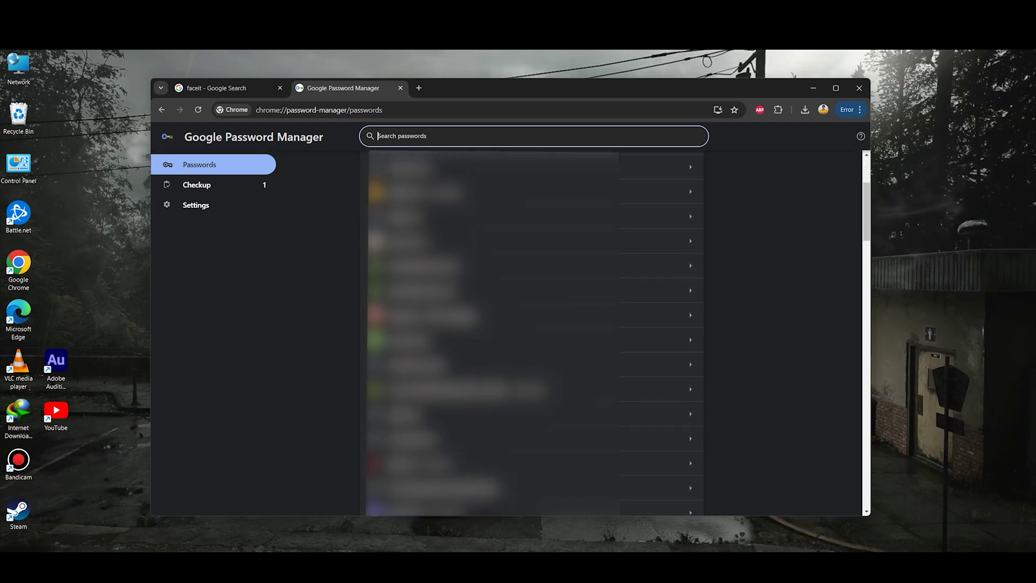
{"action": "scroll", "coordinate": [532, 332], "scroll_direction": "down", "scroll_amount": 2}
{"action": "scroll", "coordinate": [531, 332], "scroll_direction": "down", "scroll_amount": 2}
{"action": "scroll", "coordinate": [532, 332], "scroll_direction": "down", "scroll_amount": 2}
{"action": "scroll", "coordinate": [532, 332], "scroll_direction": "down", "scroll_amount": 2}
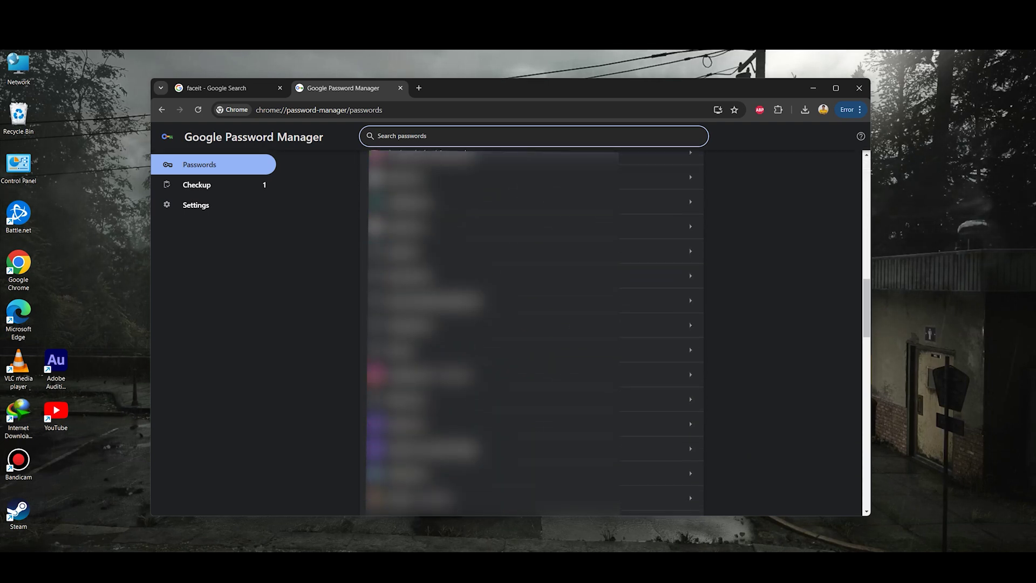
{"action": "scroll", "coordinate": [531, 332], "scroll_direction": "down", "scroll_amount": 2}
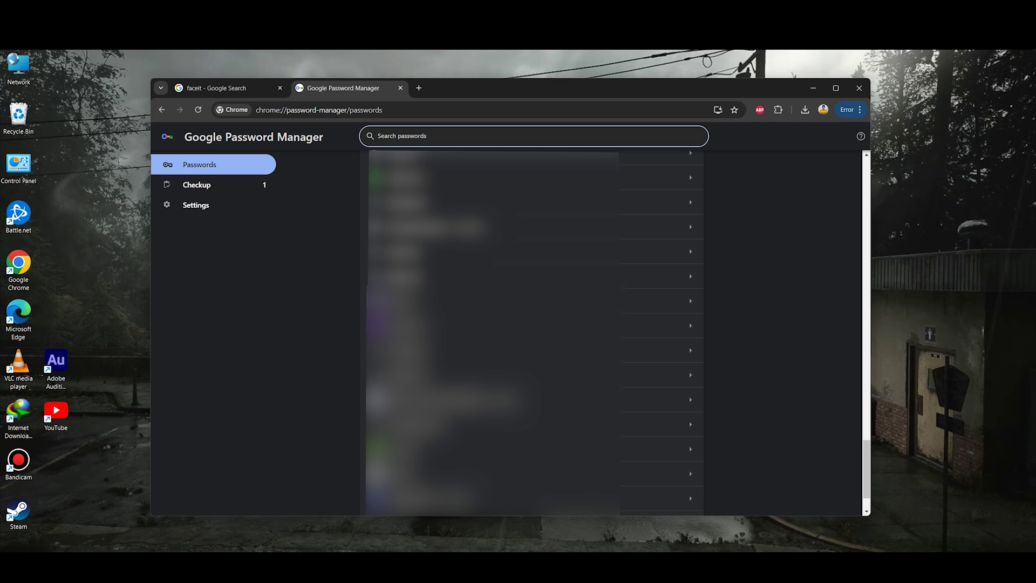
{"action": "type", "text": "s"}
{"action": "type", "text": "oo"}
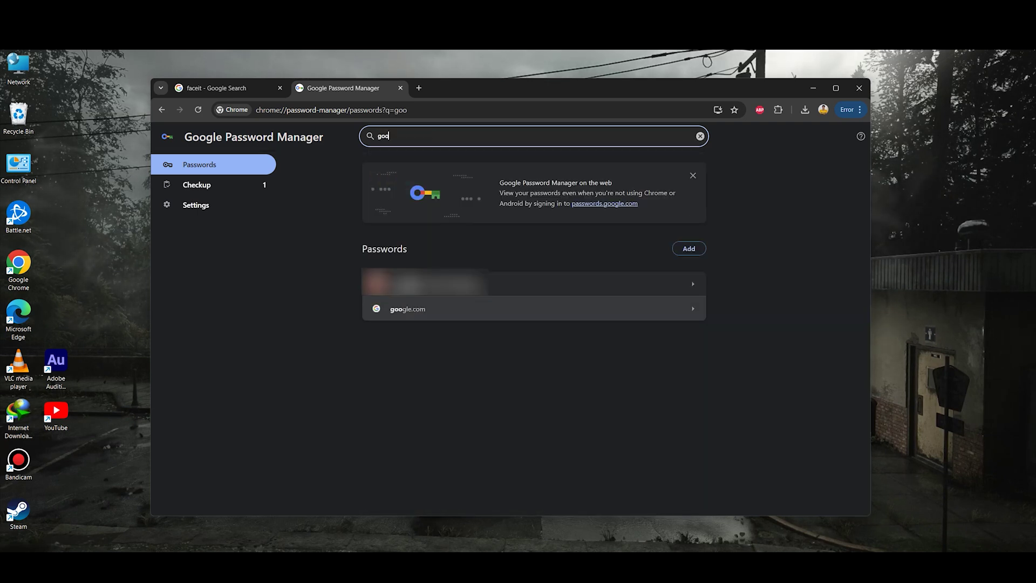
- Open the saved google.com login and reveal its password with the eye icon
{"action": "left_click", "coordinate": [407, 309]}
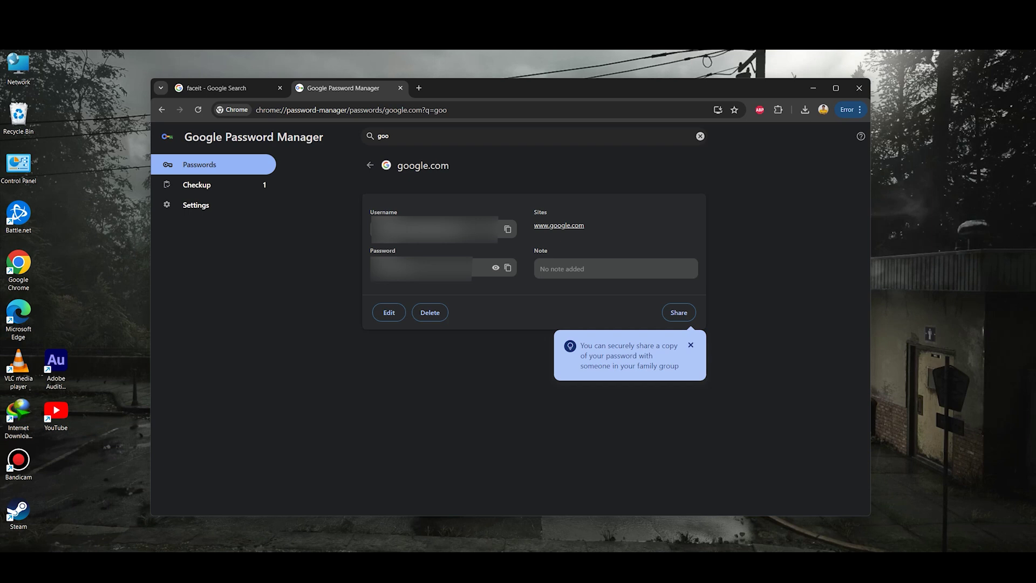
{"action": "left_click", "coordinate": [496, 268]}
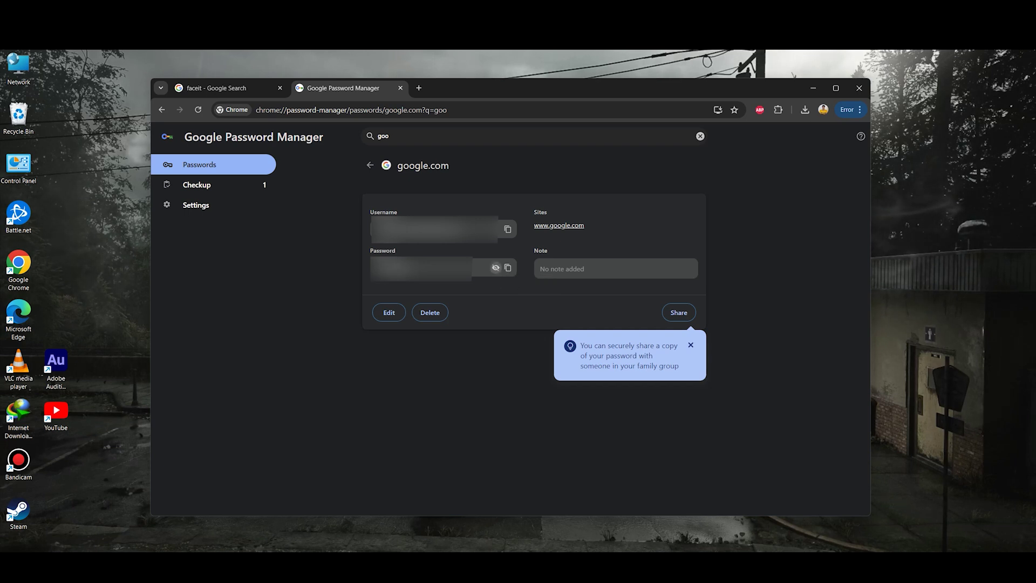